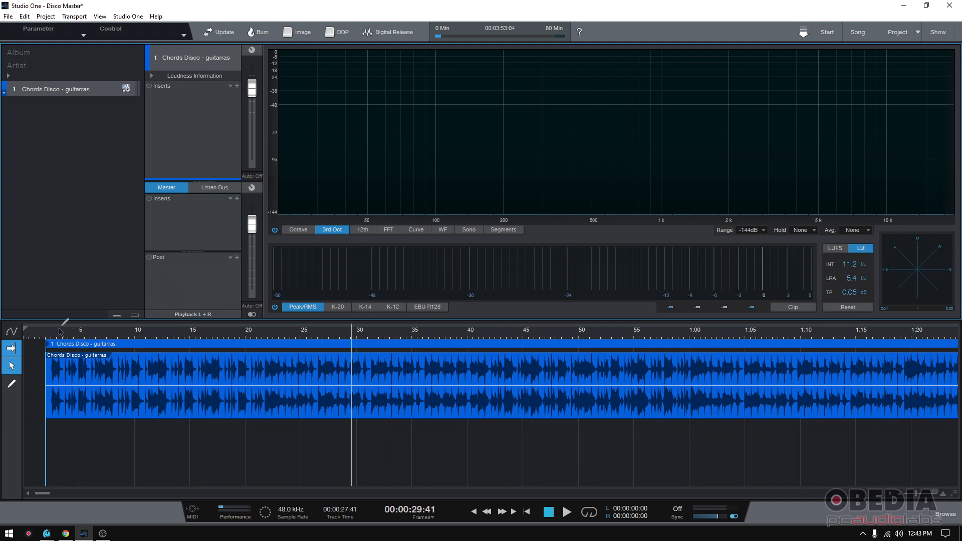
Step: Look at the options of the Chords Disco - guitarras event, and play the opening of the track up to about 10 seconds
left_click_drag(58, 337, 55, 335)
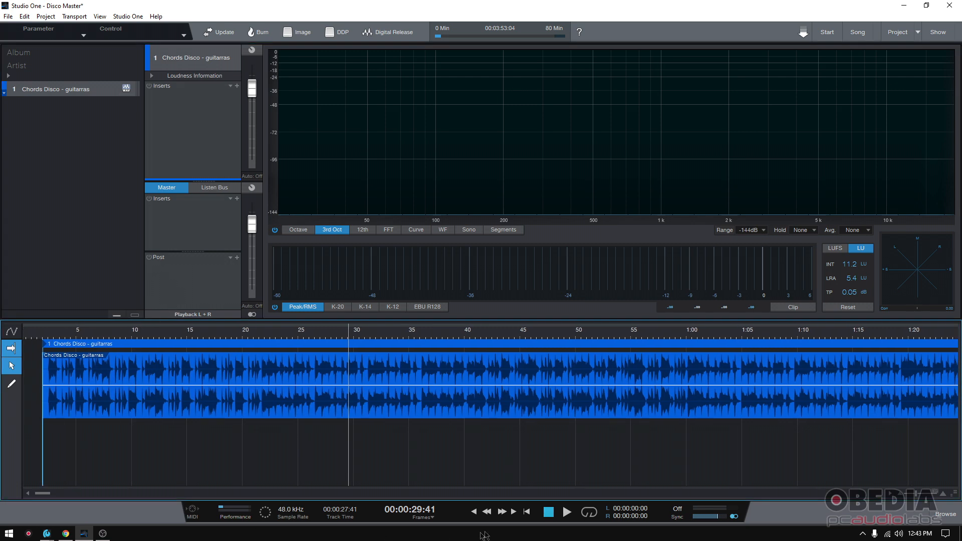
right_click(674, 376)
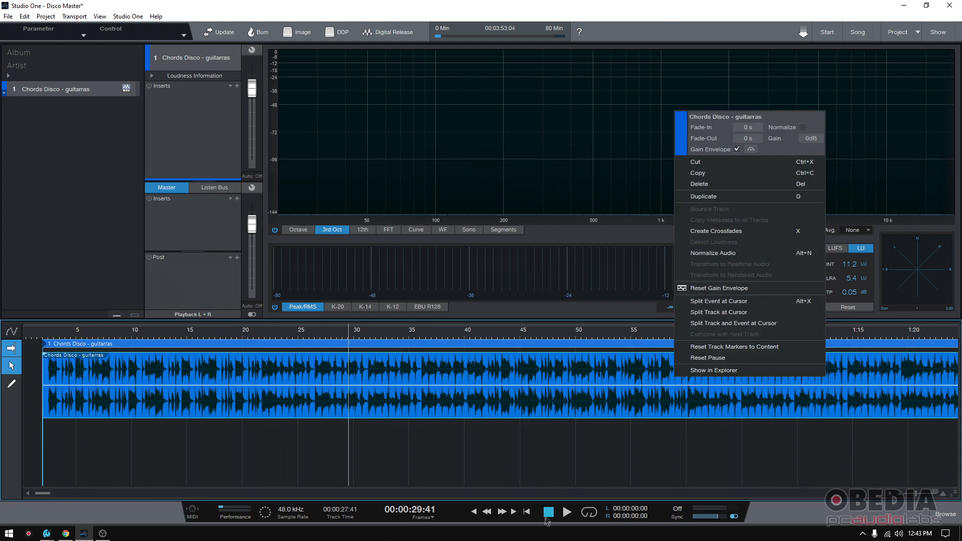
left_click(546, 513)
left_click(547, 513)
key("space")
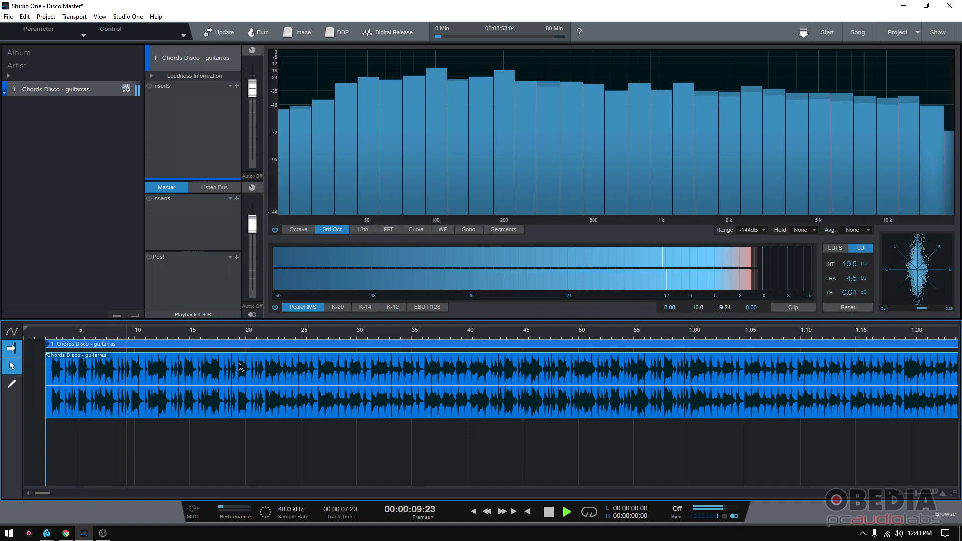
key("space")
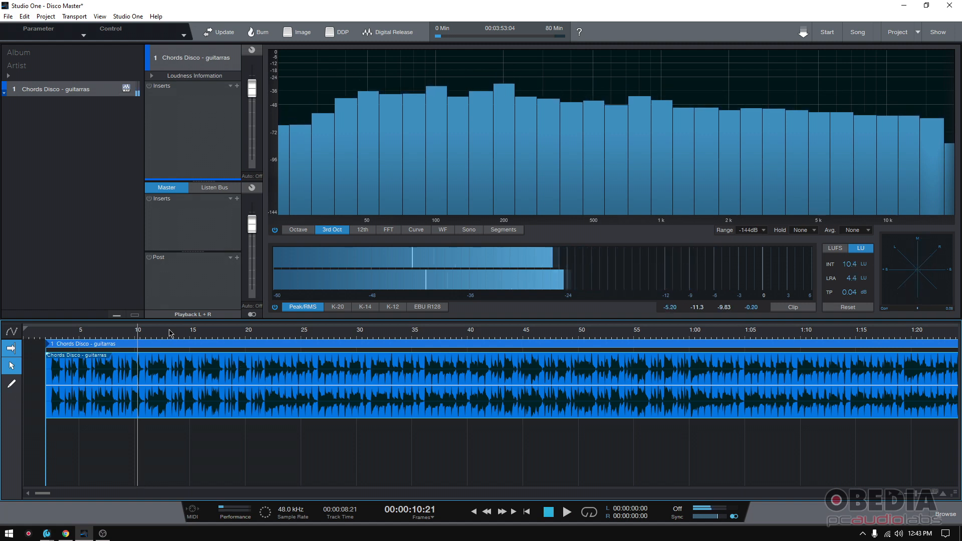
Step: Audition short passages of the track between about 12 and 19 seconds, moving the playback position forward
left_click(185, 335)
left_click(160, 336)
left_click(178, 336)
left_click(178, 339)
key("space")
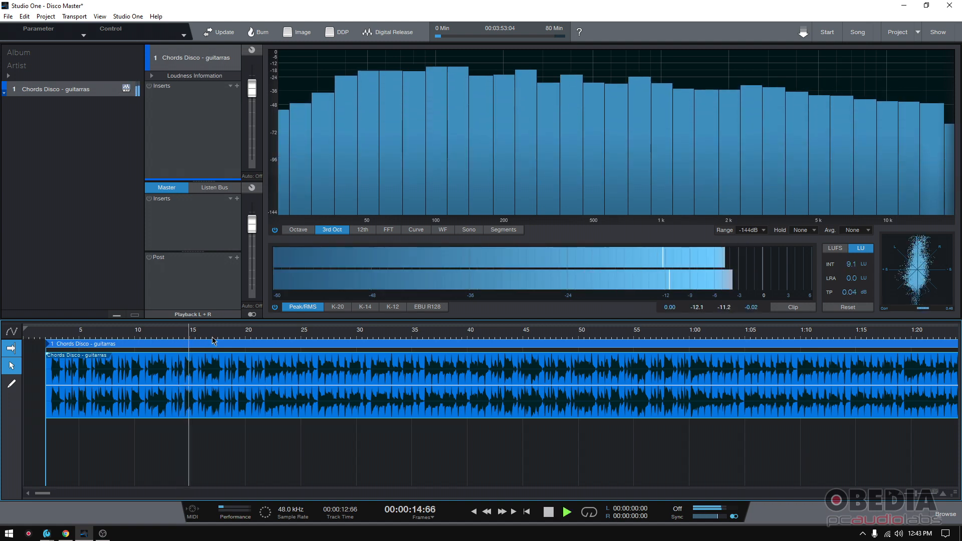
key("space")
left_click(211, 336)
key("space")
key("space")
left_click(232, 335)
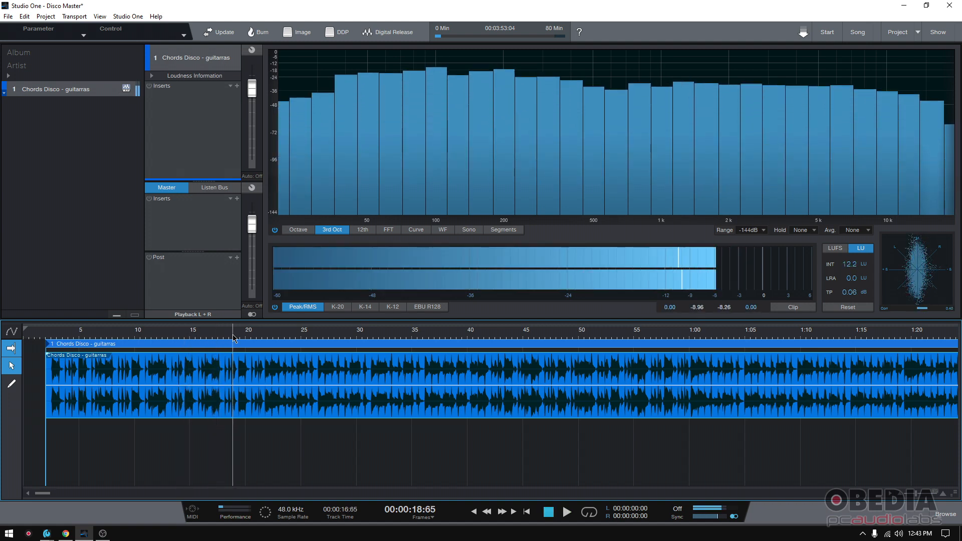
Step: Audition the change of section around 22 seconds, comparing the passages just before and after it
key("space")
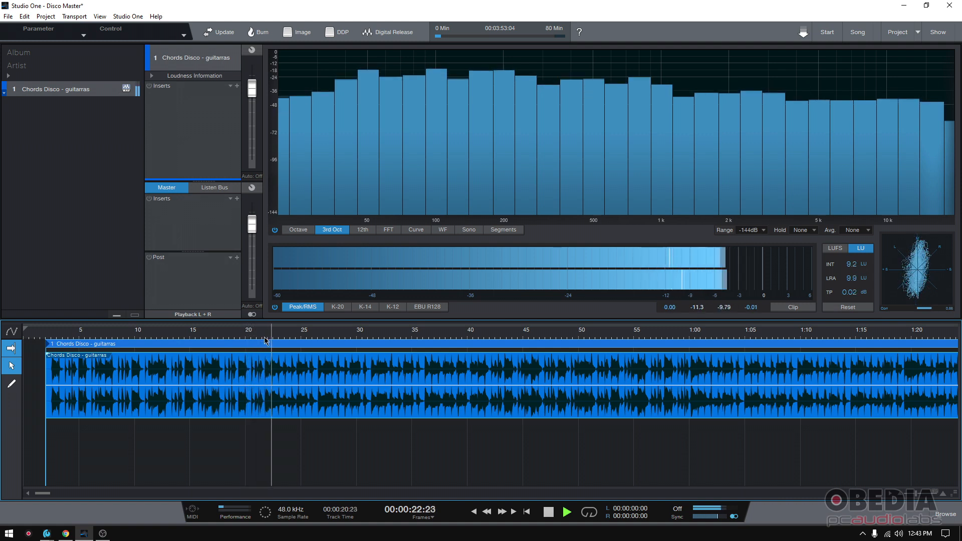
left_click(254, 336)
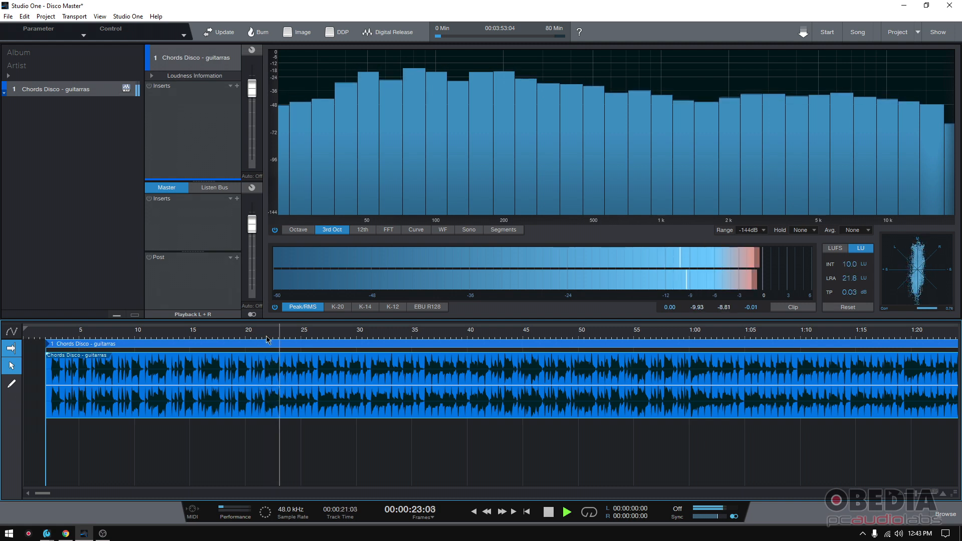
key("space")
left_click(268, 340)
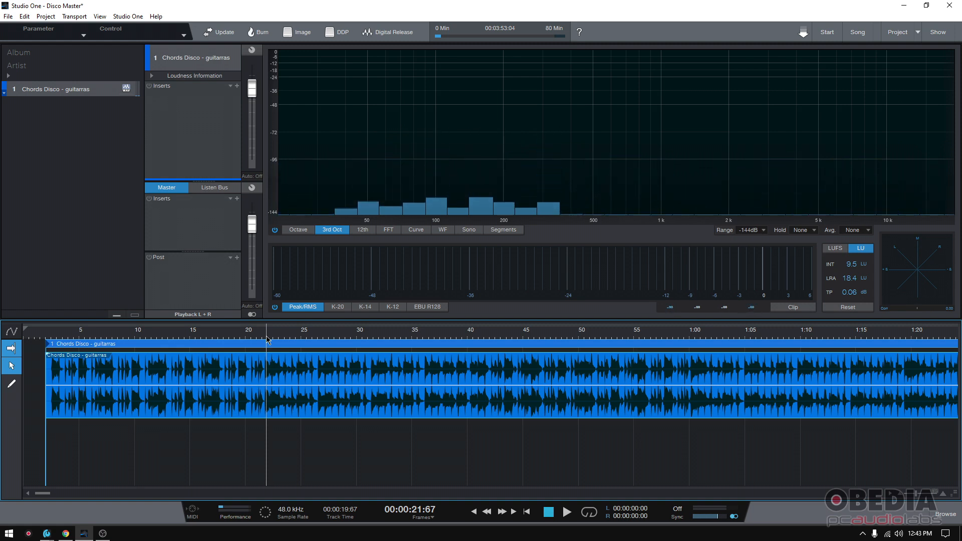
left_click(199, 337)
left_click(282, 336)
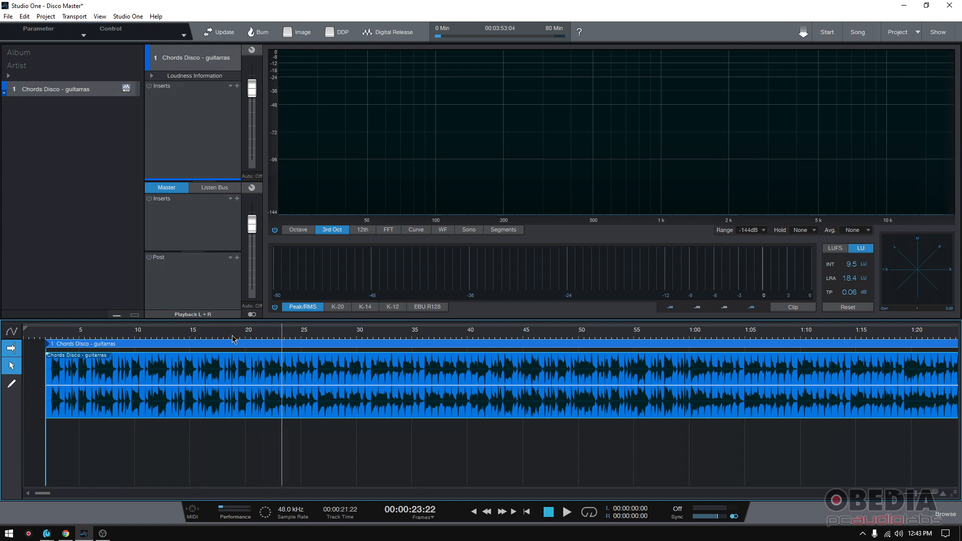
key("space")
left_click(216, 337)
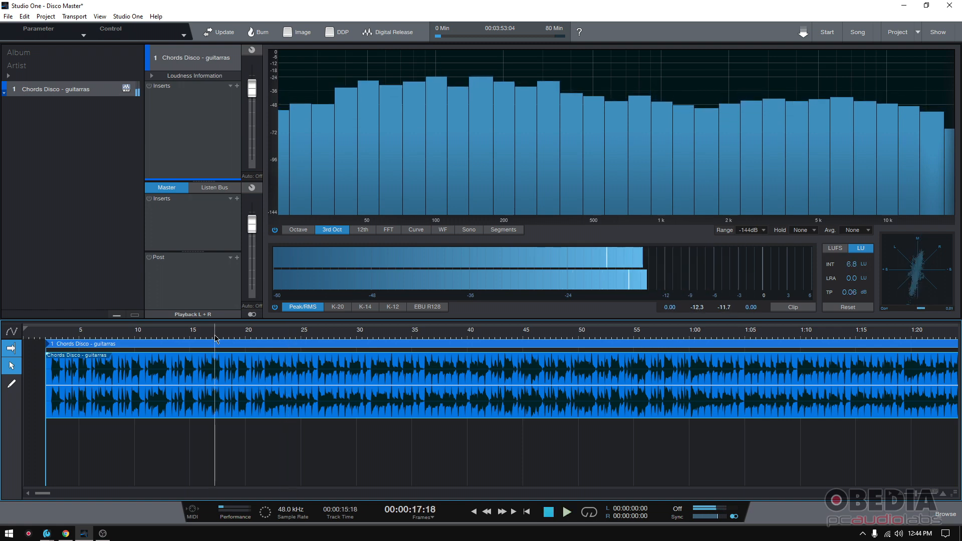
left_click(297, 337)
left_click(248, 337)
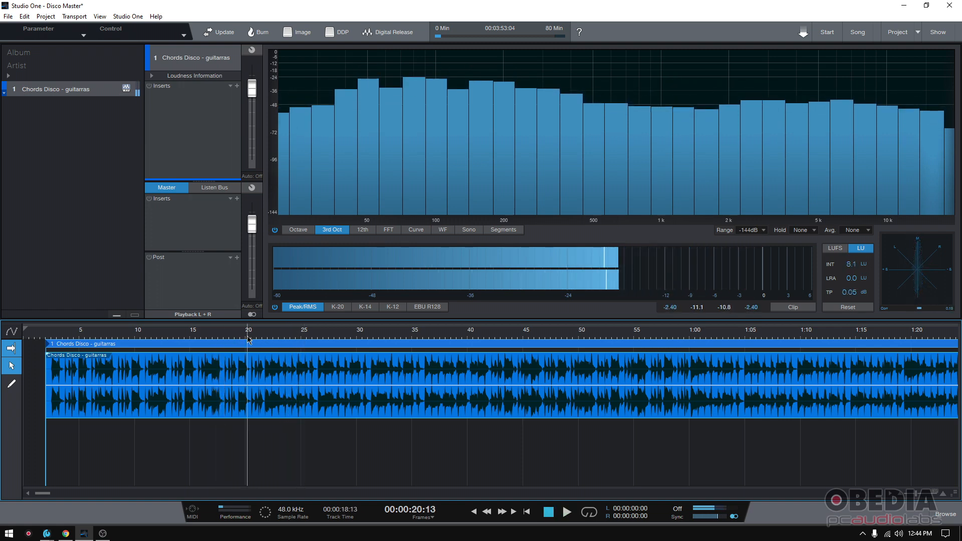
key("space")
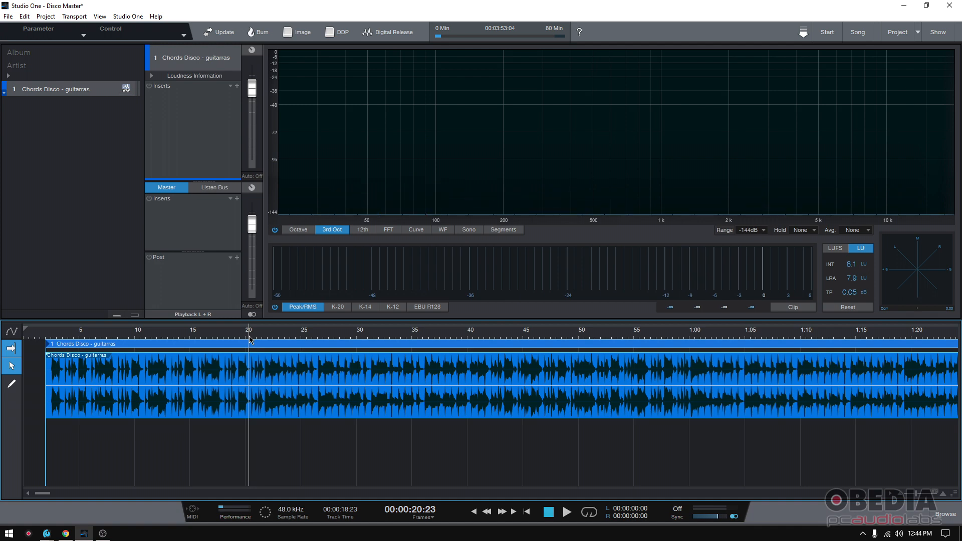
left_click(207, 339)
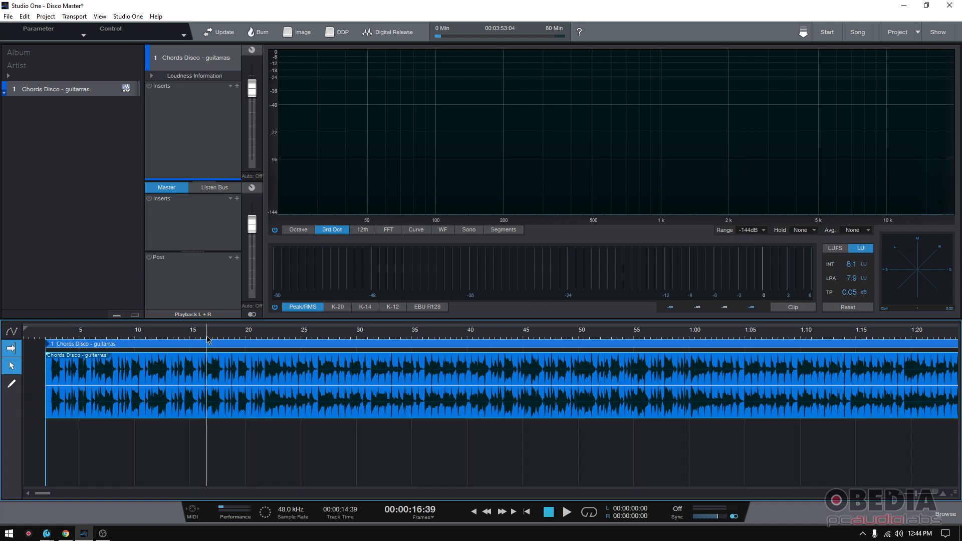
left_click(188, 339)
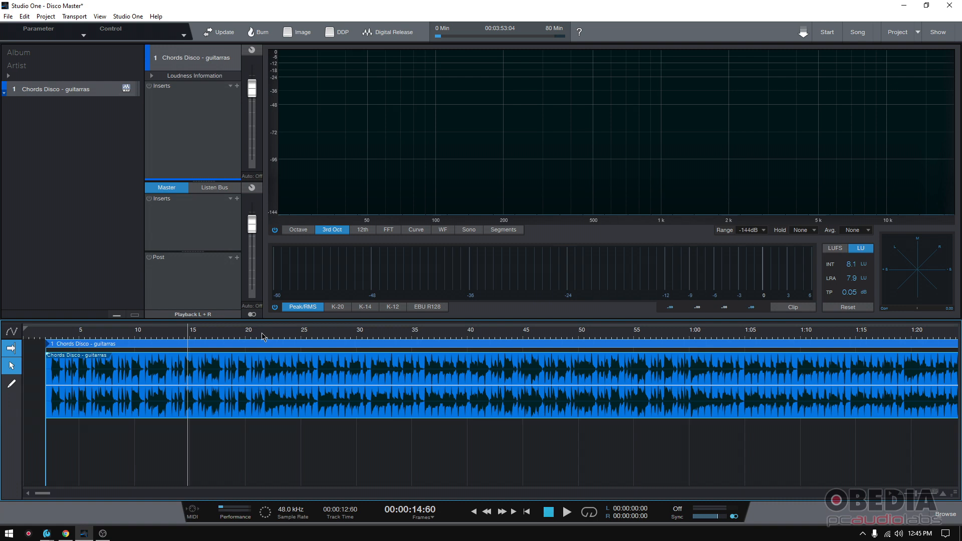
left_click(190, 333)
left_click(194, 333)
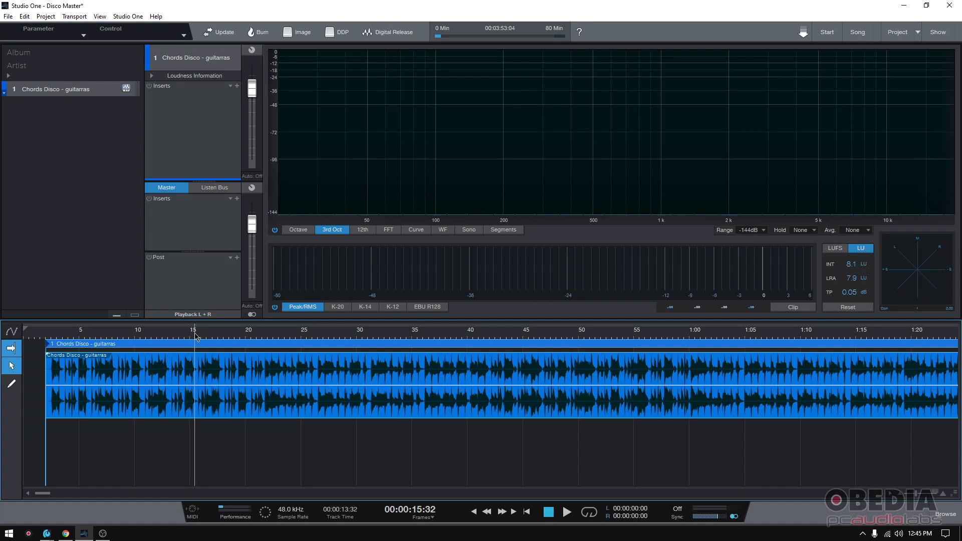
left_click(201, 334)
left_click(207, 334)
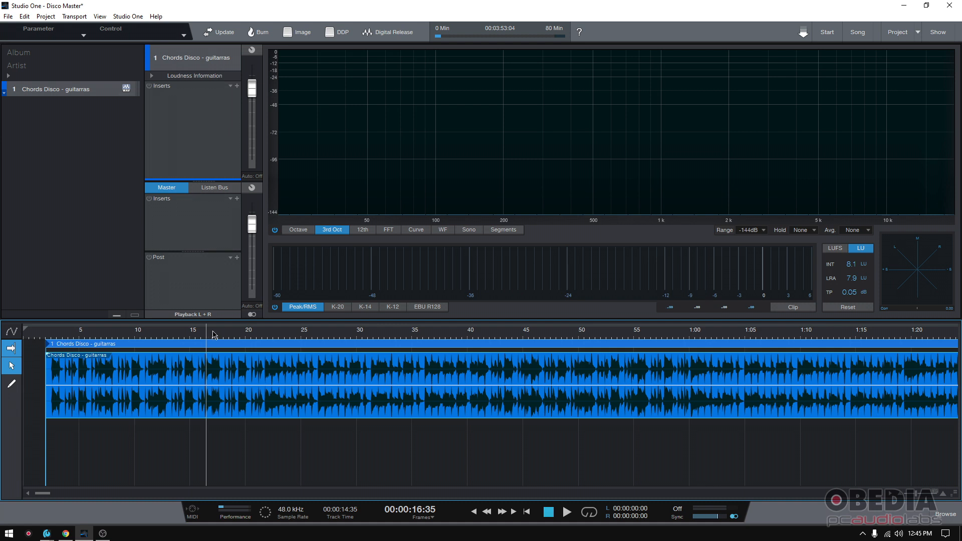
left_click(213, 334)
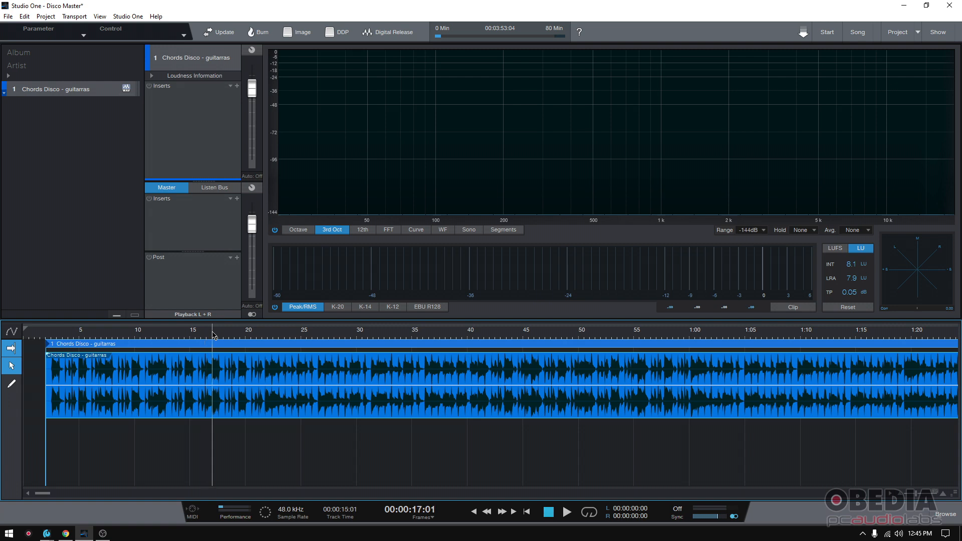
left_click(217, 334)
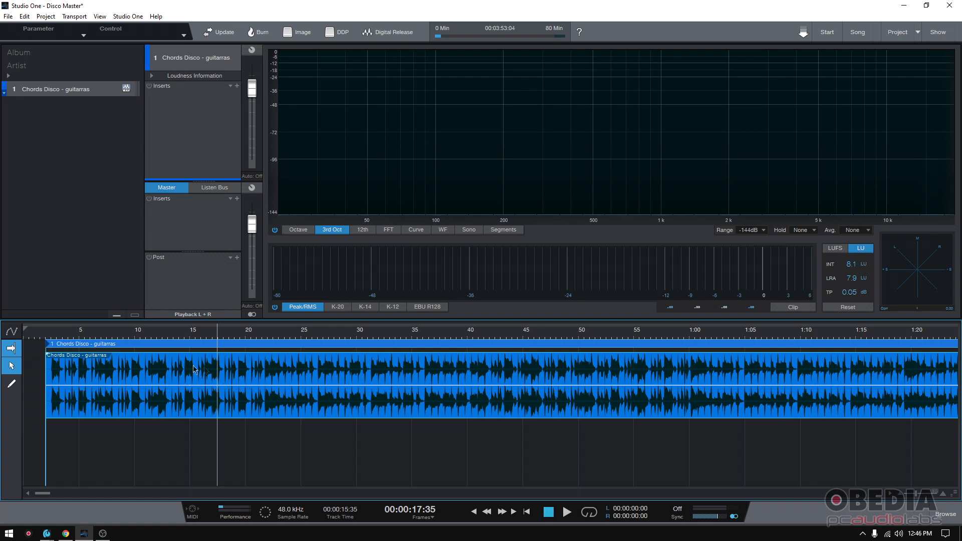
Step: Turn the gain envelope of the Chords Disco - guitarras event off and back on
right_click(300, 372)
right_click(284, 373)
left_click(260, 374)
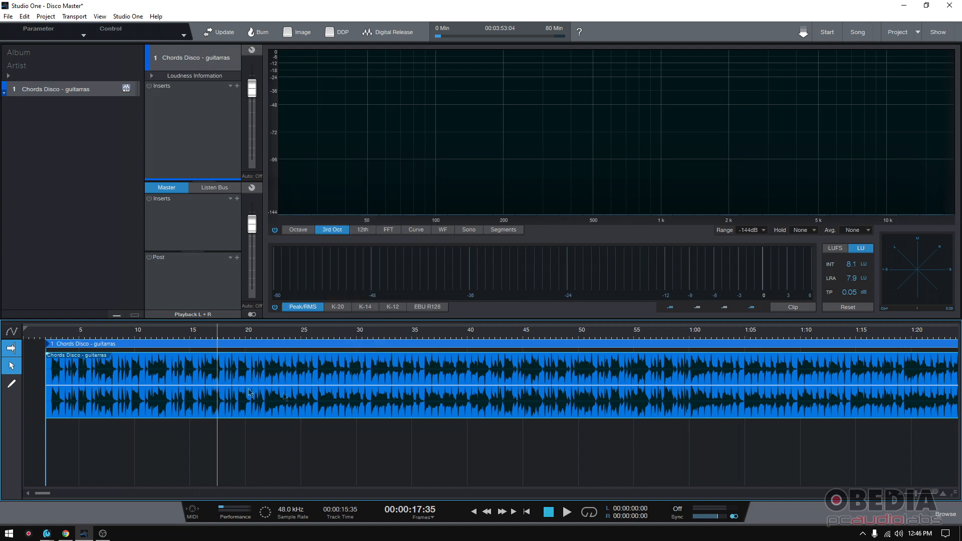
right_click(301, 374)
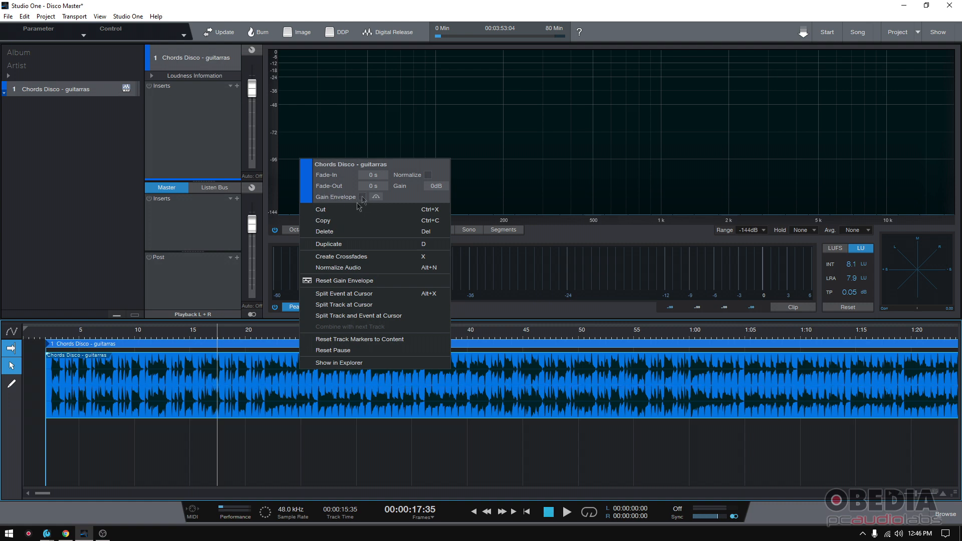
left_click(344, 280)
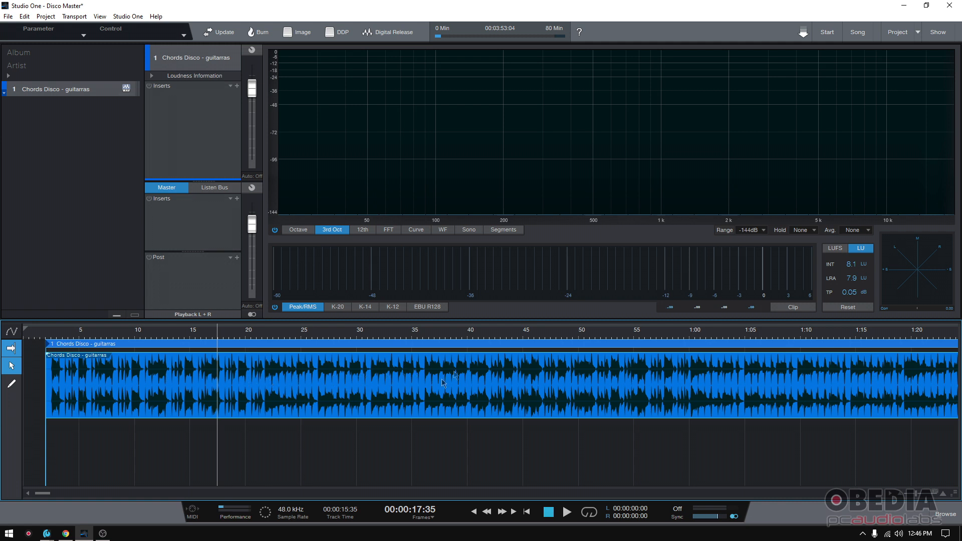
right_click(330, 386)
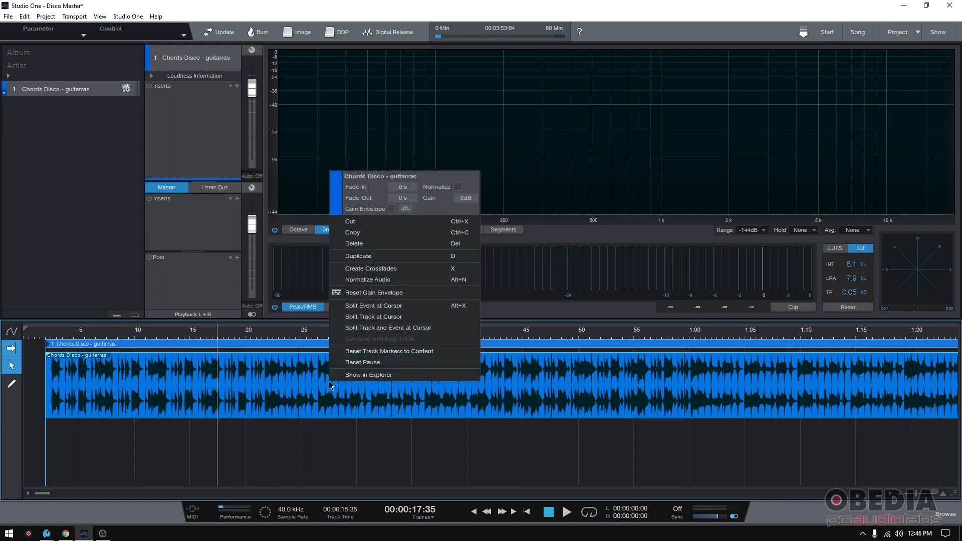
left_click(391, 208)
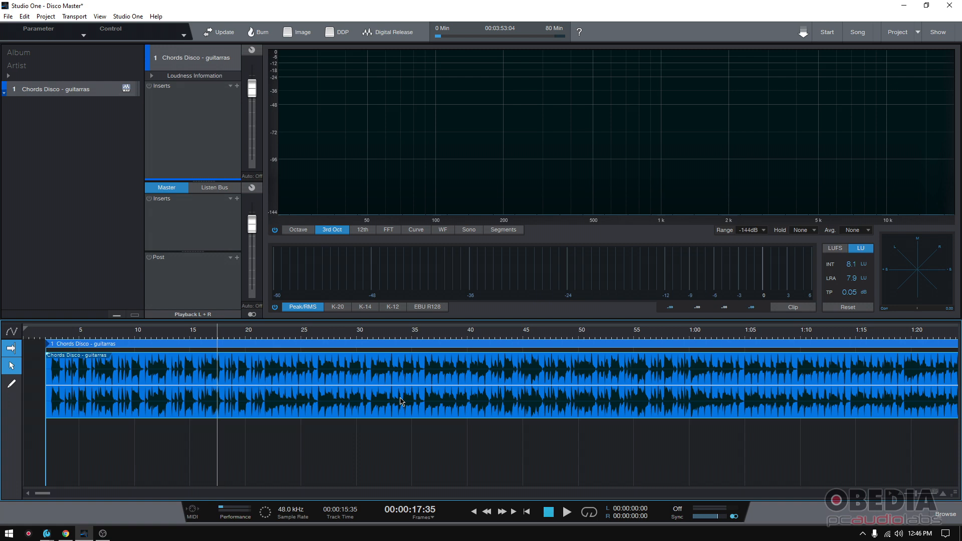
Step: Locate the start of the louder section by playback and add a gain envelope point there, at about 22 seconds
left_click(236, 336)
key("space")
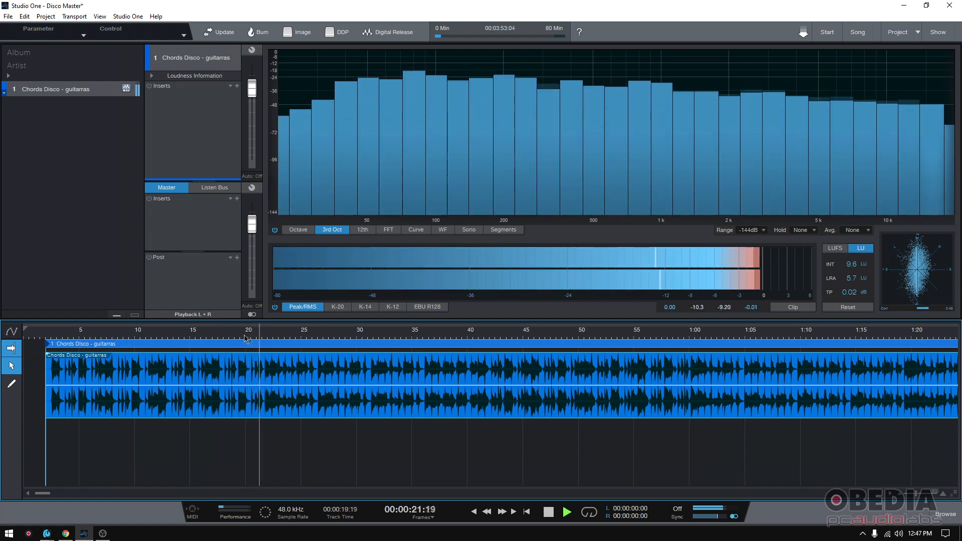
key("space")
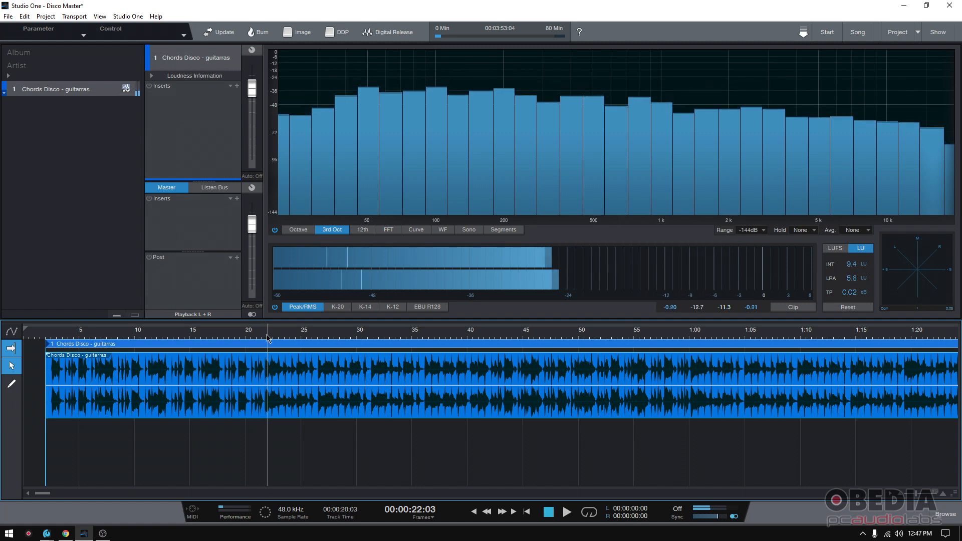
left_click(944, 495)
left_click(945, 496)
left_click(945, 497)
left_click(945, 496)
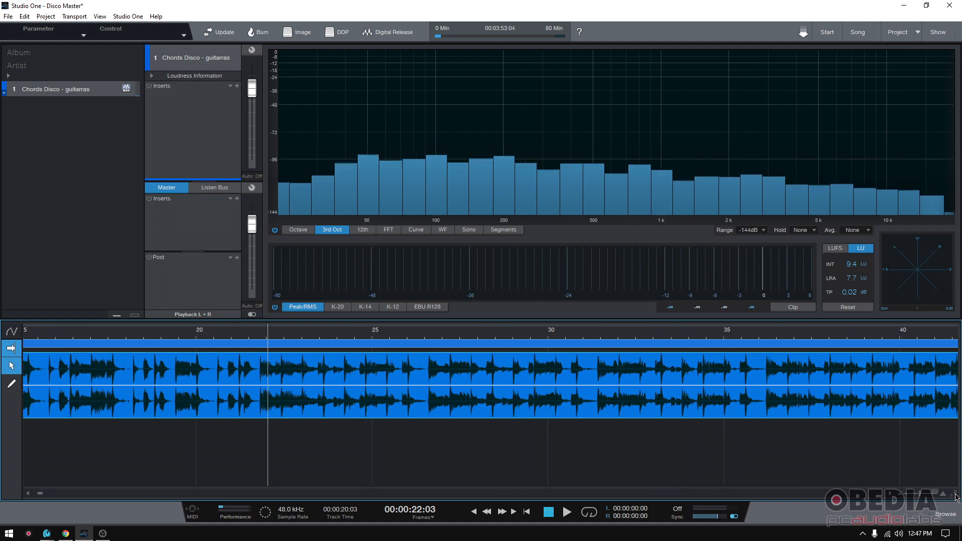
left_click(259, 385)
Step: Play through the section to find its end and add a second gain envelope point at about 41 seconds
key("space")
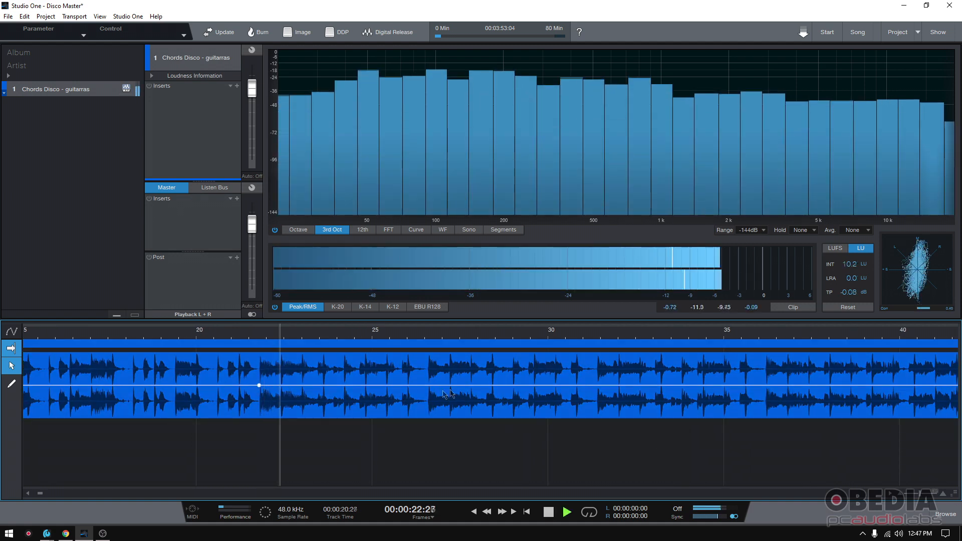
left_click_drag(921, 495, 916, 495)
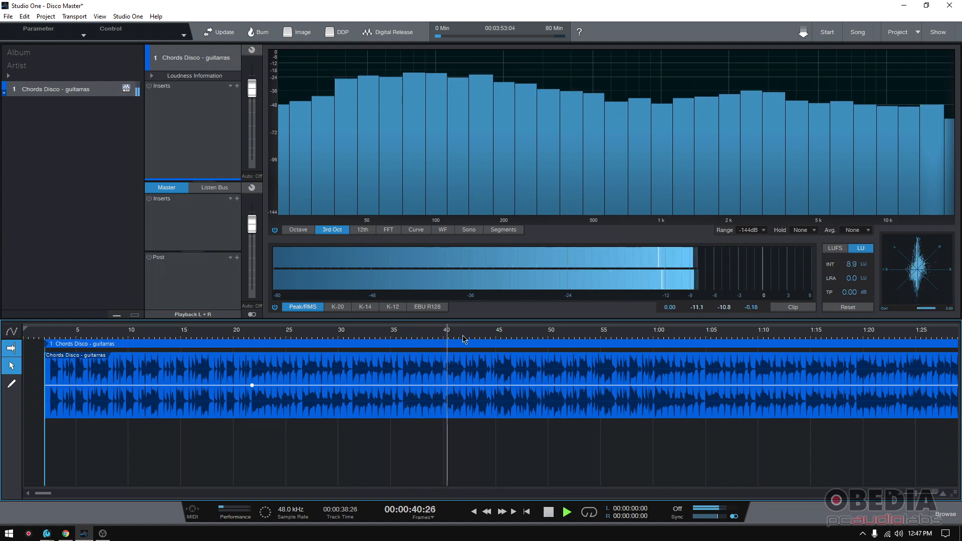
key("space")
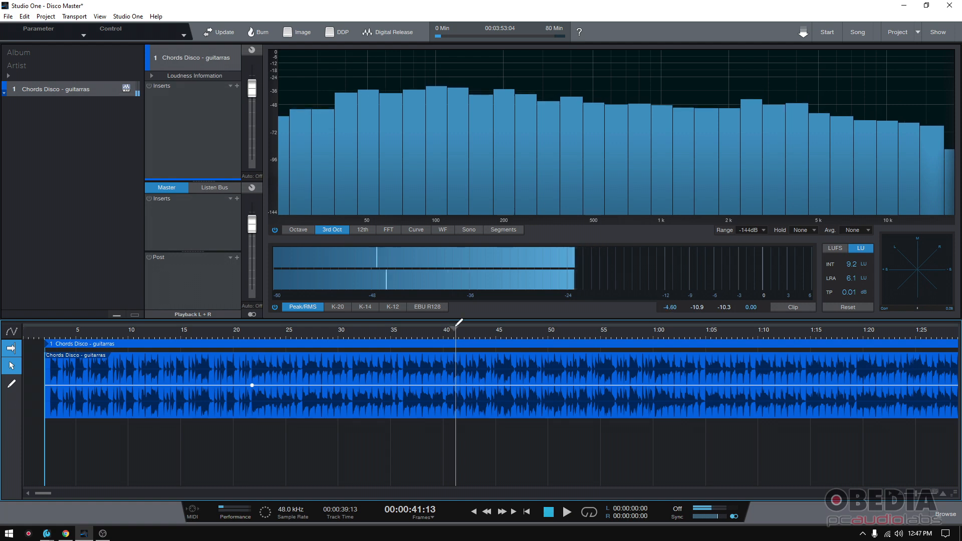
left_click_drag(462, 326, 454, 327)
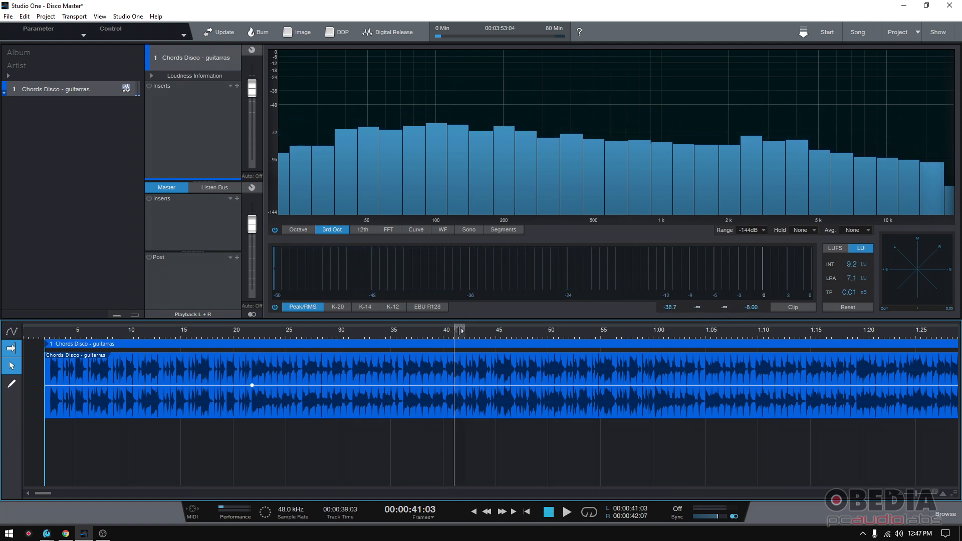
left_click(505, 332)
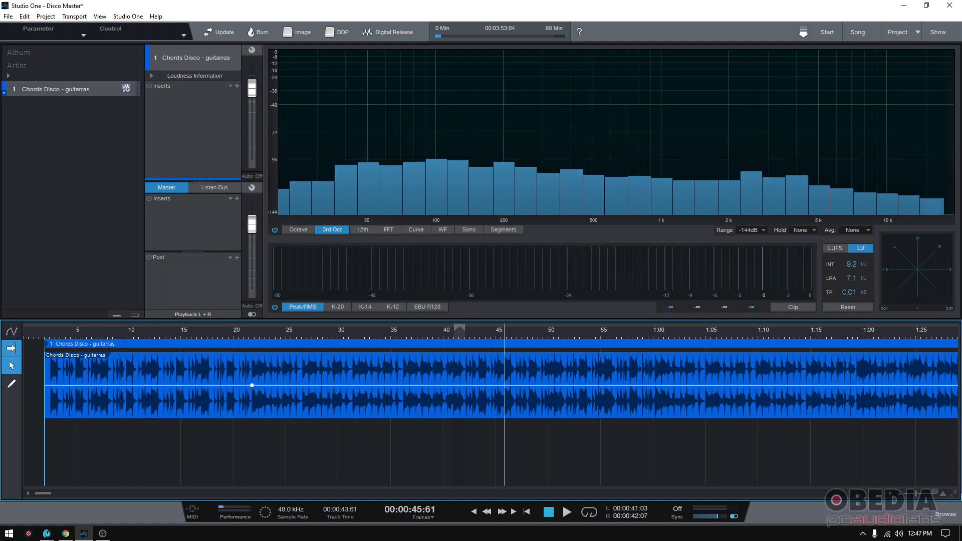
left_click_drag(916, 495, 922, 496)
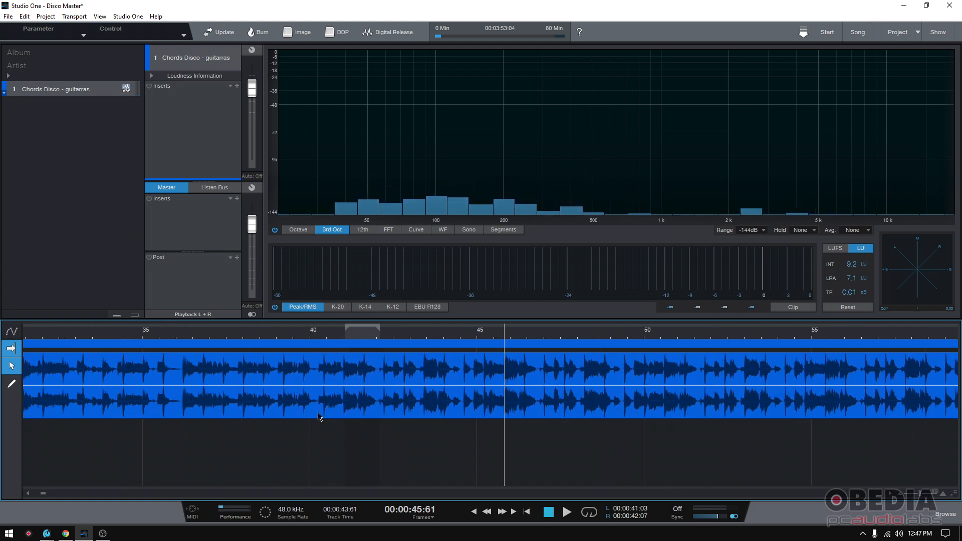
left_click(311, 337)
key("space")
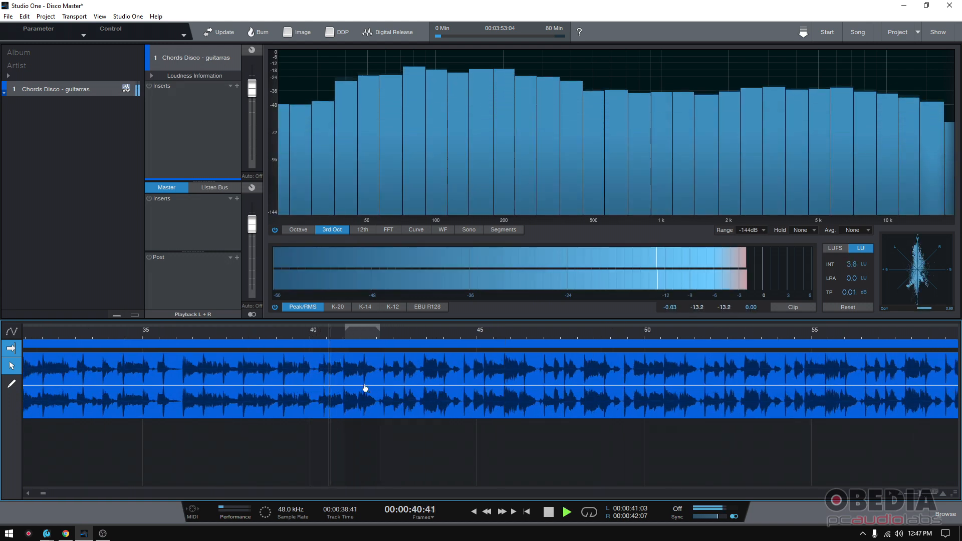
key("space")
left_click(344, 392)
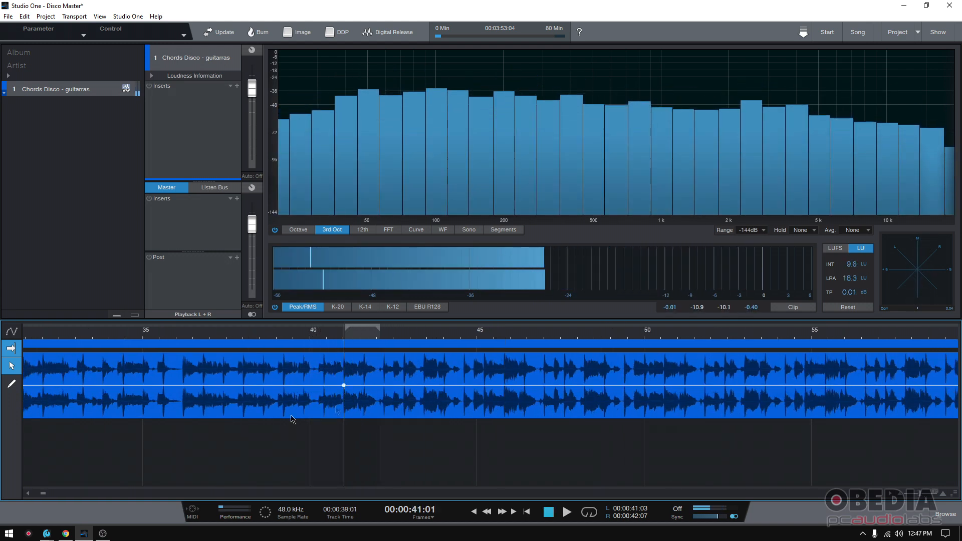
Step: Try raising and lowering the gain envelope segment between the points at 22 and 41 seconds, ending at about -2 dB
left_click_drag(921, 495, 915, 495)
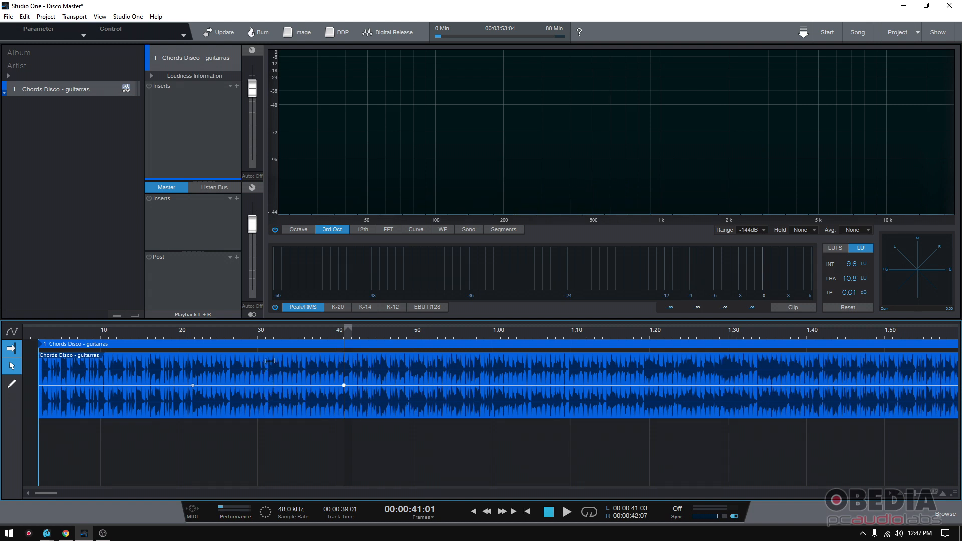
left_click_drag(270, 360, 271, 364)
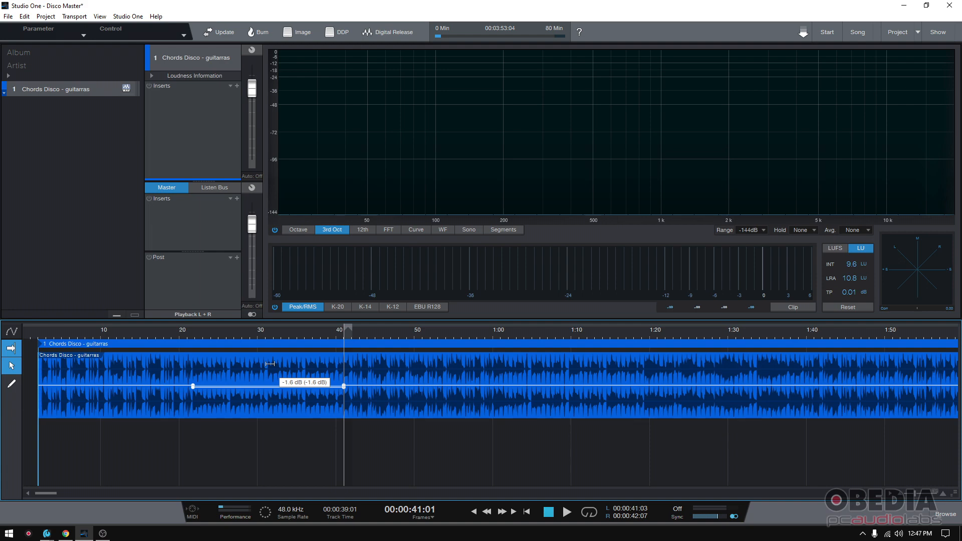
left_click_drag(270, 364, 270, 359)
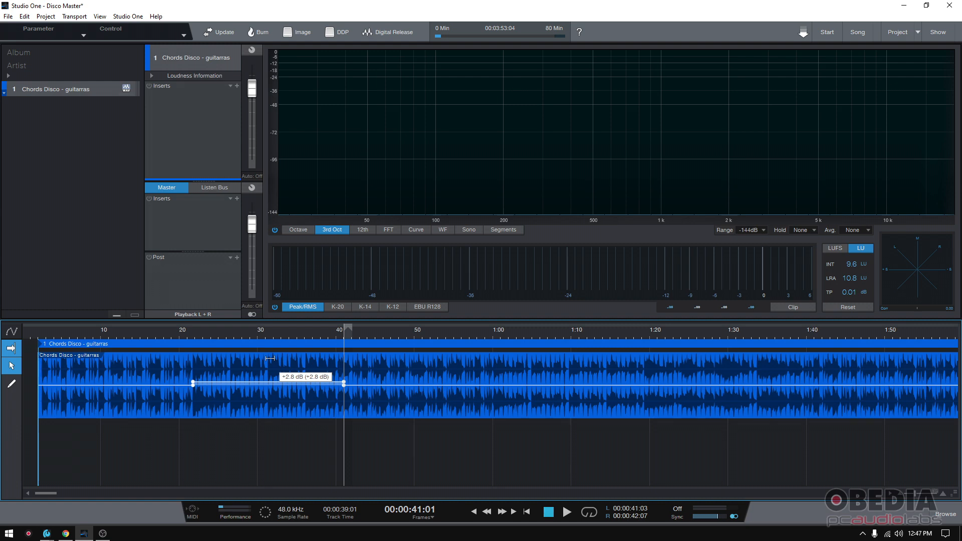
mouse_move(270, 358)
left_mouse_down()
mouse_move(270, 372)
mouse_move(269, 357)
left_mouse_up()
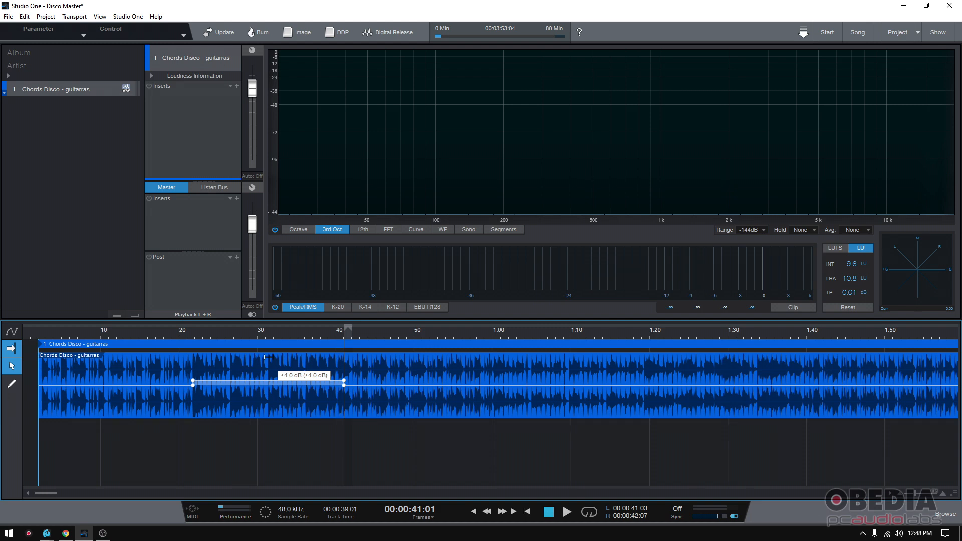
left_click_drag(268, 357, 271, 372)
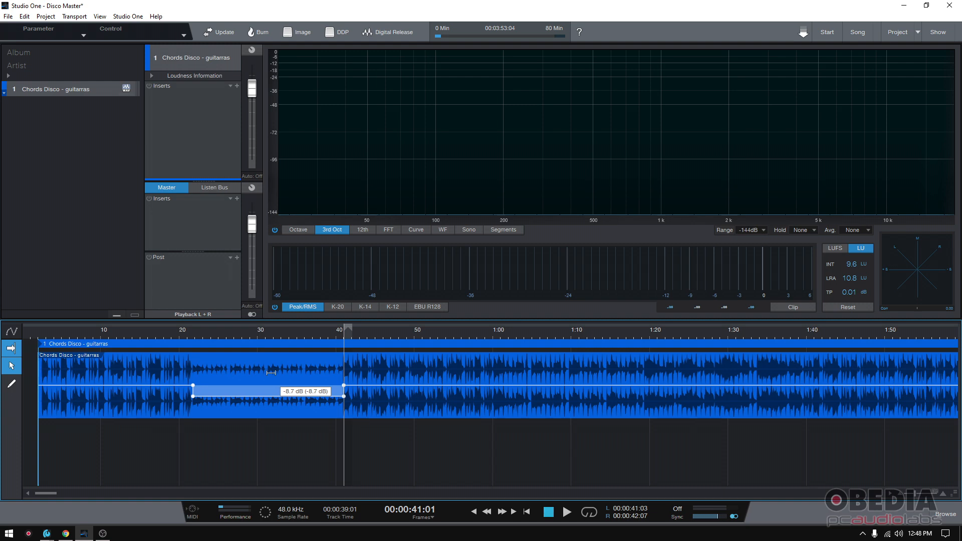
left_click_drag(271, 373, 269, 364)
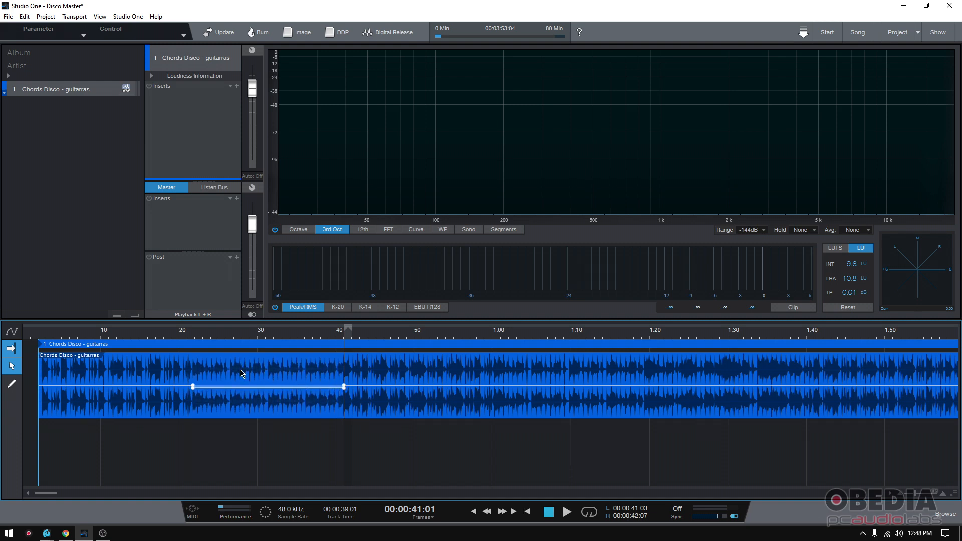
Step: Play the transition into the lowered section from about 20 to 24 seconds, with the envelope segment enlarged in view
left_click(168, 334)
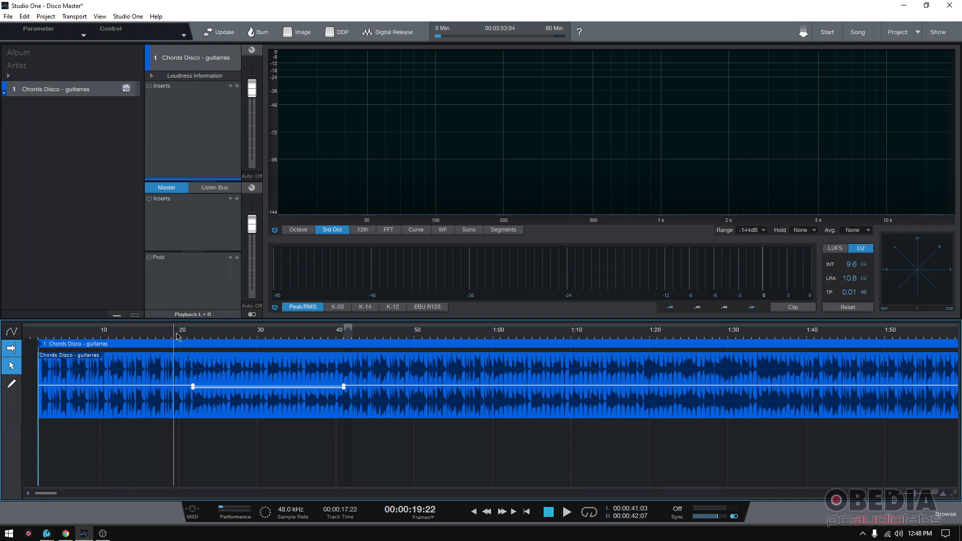
key("space")
left_click(942, 496)
left_click(942, 495)
left_click(942, 495)
left_click(942, 495)
left_click(942, 495)
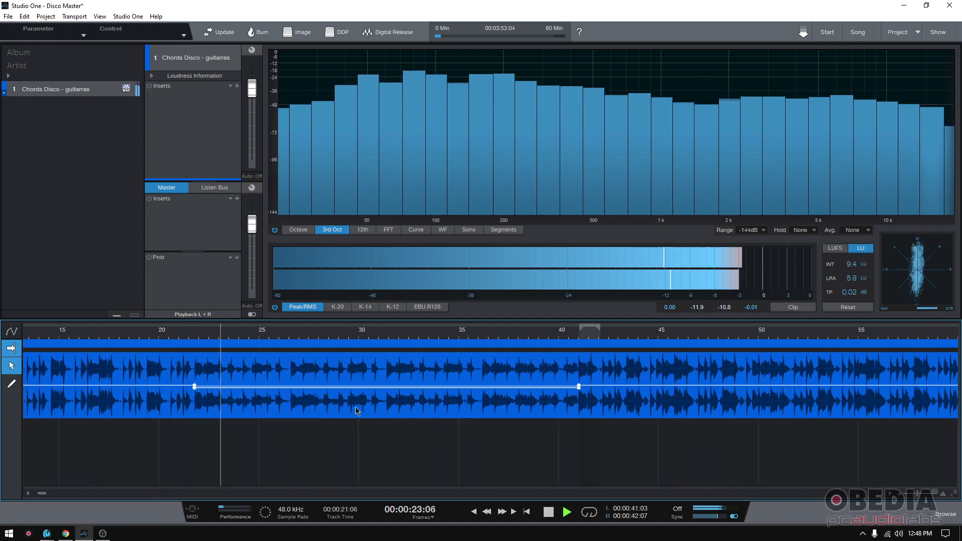
key("space")
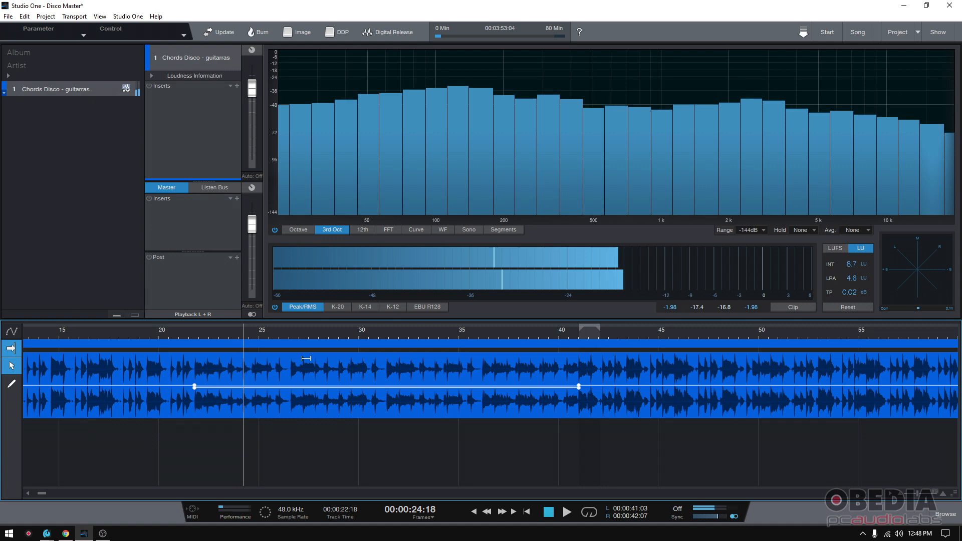
Step: Lower the segment between the 22- and 41-second points further, to below -4 dB, and audition its start
left_click_drag(306, 358, 306, 361)
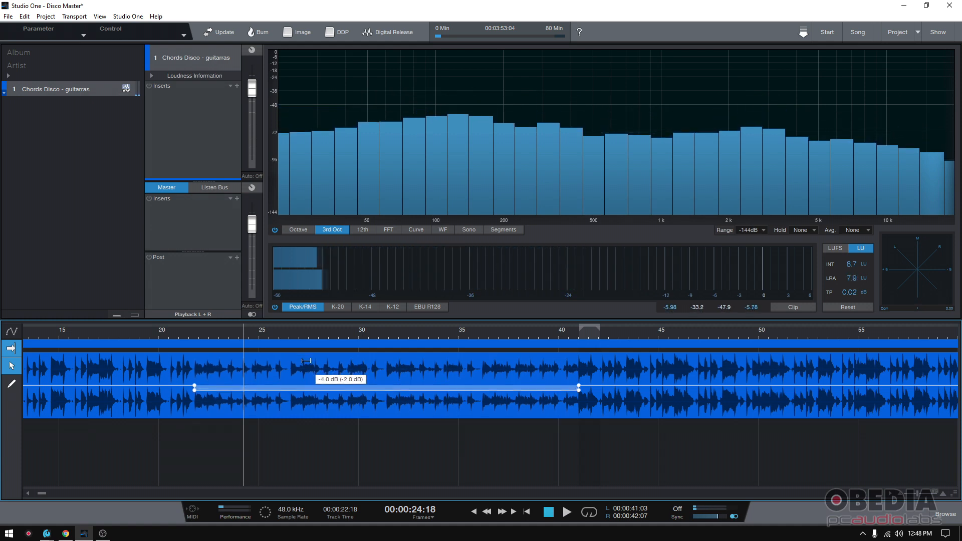
left_click(170, 332)
key("space")
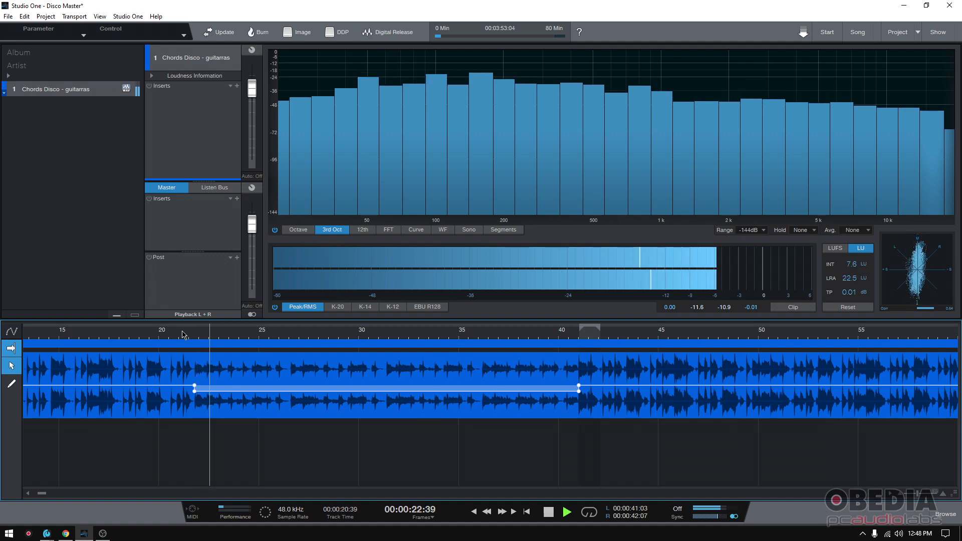
key("space")
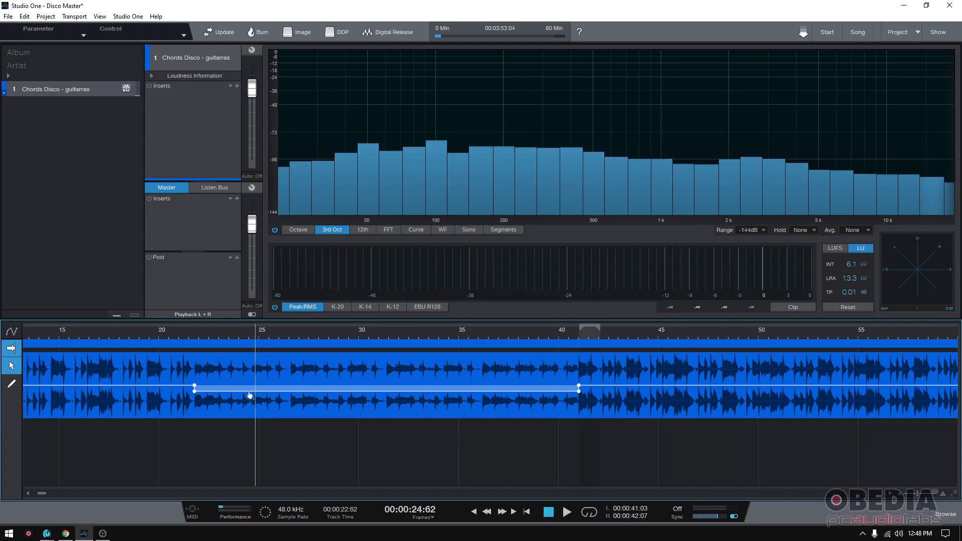
Step: Reset the envelope points at 22 and 41 seconds to 0 dB and add a lowered point at about 24 seconds
double_click(195, 391)
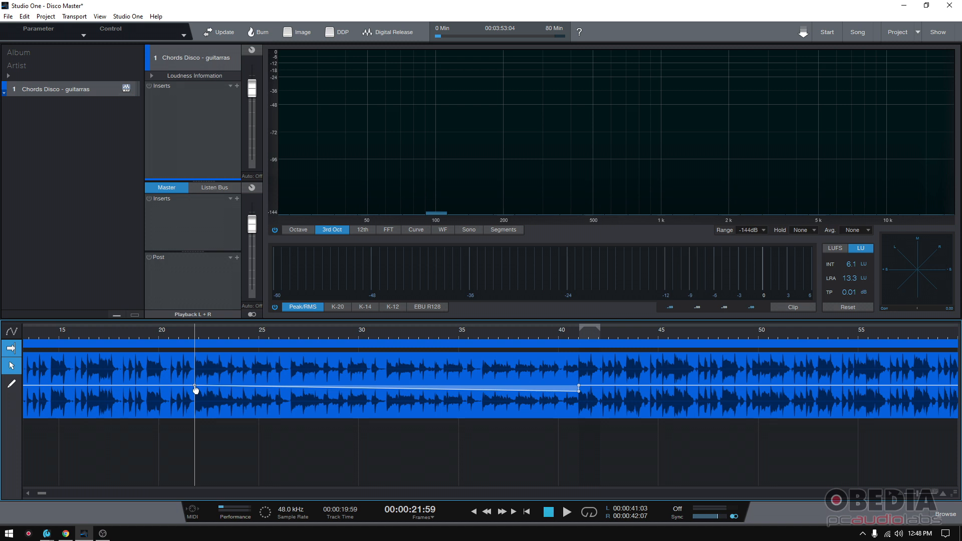
double_click(579, 389)
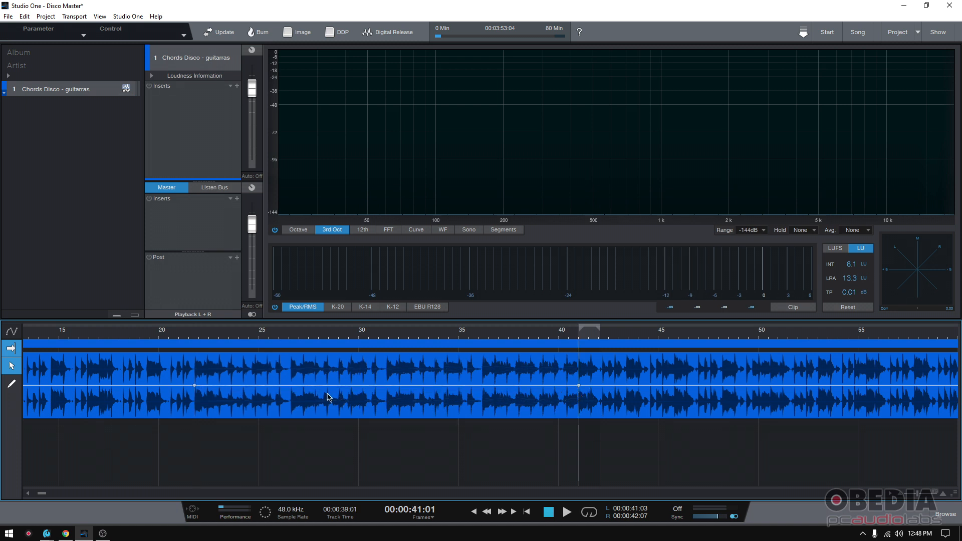
left_click(247, 386)
left_click_drag(247, 389, 241, 400)
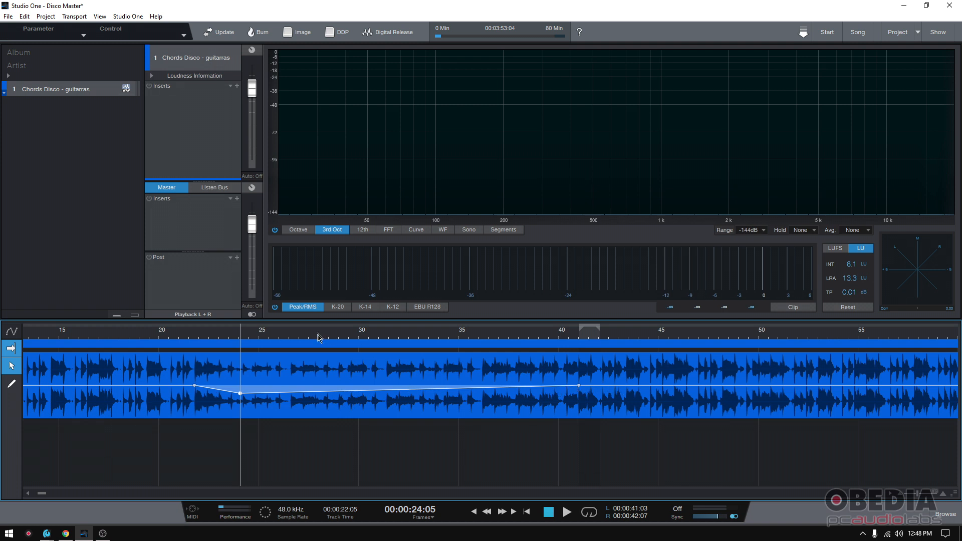
Step: Audition the gradual gain dip by playing from about 21 to 27 seconds
left_click(217, 389)
left_click(185, 336)
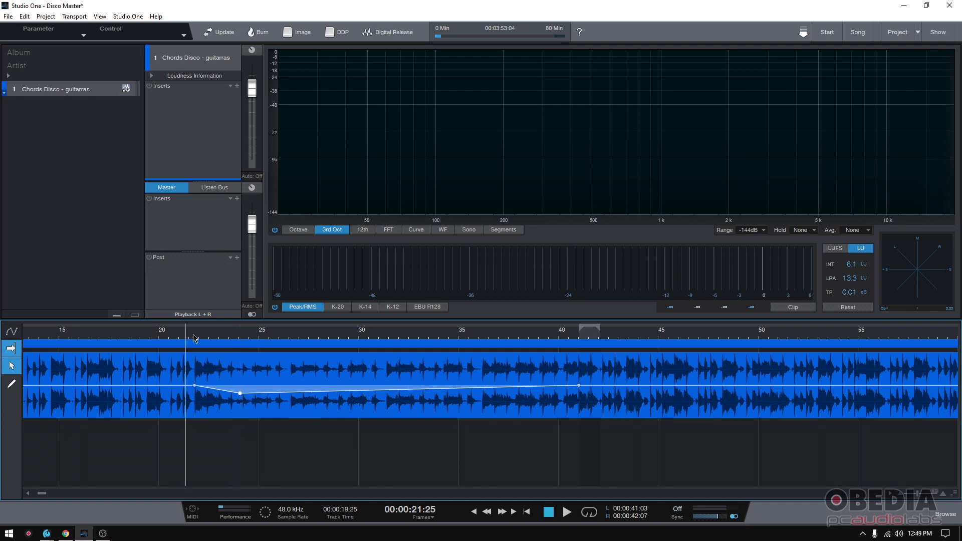
key("space")
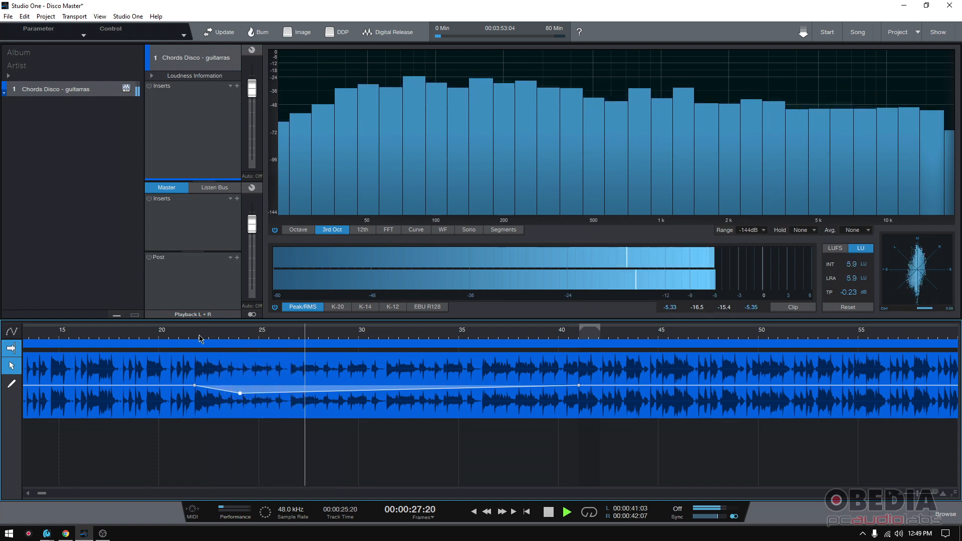
key("space")
Step: Lower the 24-second envelope point to about -14 dB and add a point at 0 dB at about 29.5 seconds
left_click(217, 389)
left_click_drag(240, 397, 240, 408)
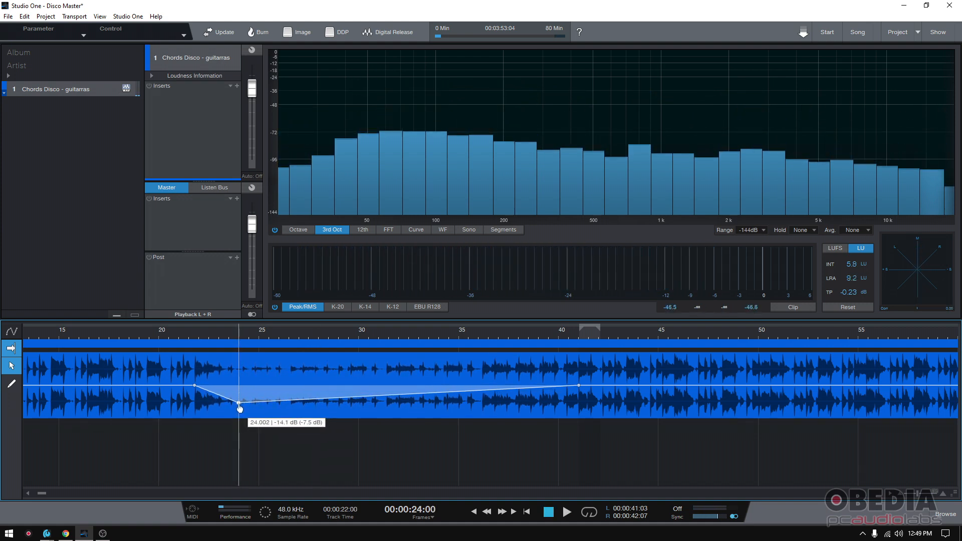
left_click_drag(362, 397, 351, 386)
Step: Play the deeper dip and its return to full level, from about 21 to 29 seconds
left_click(184, 332)
key("space")
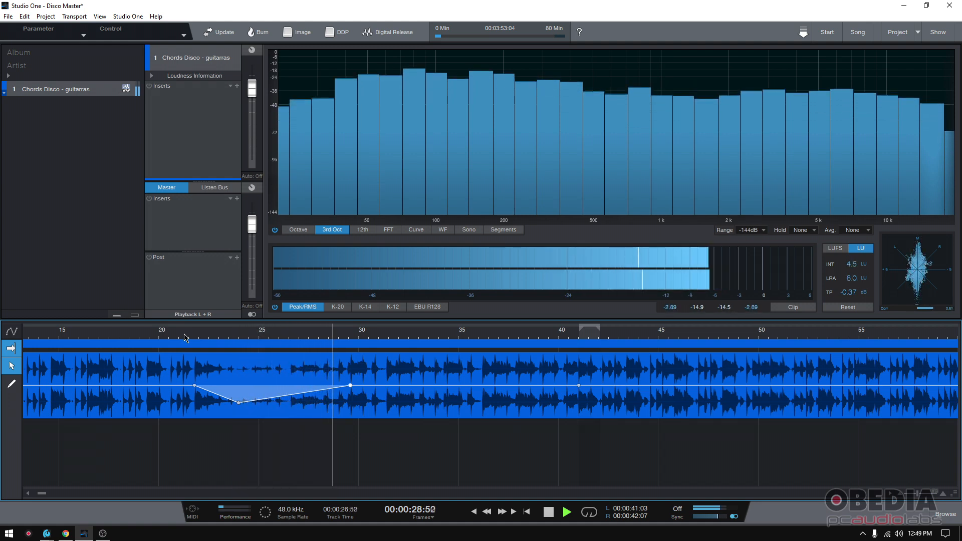
key("space")
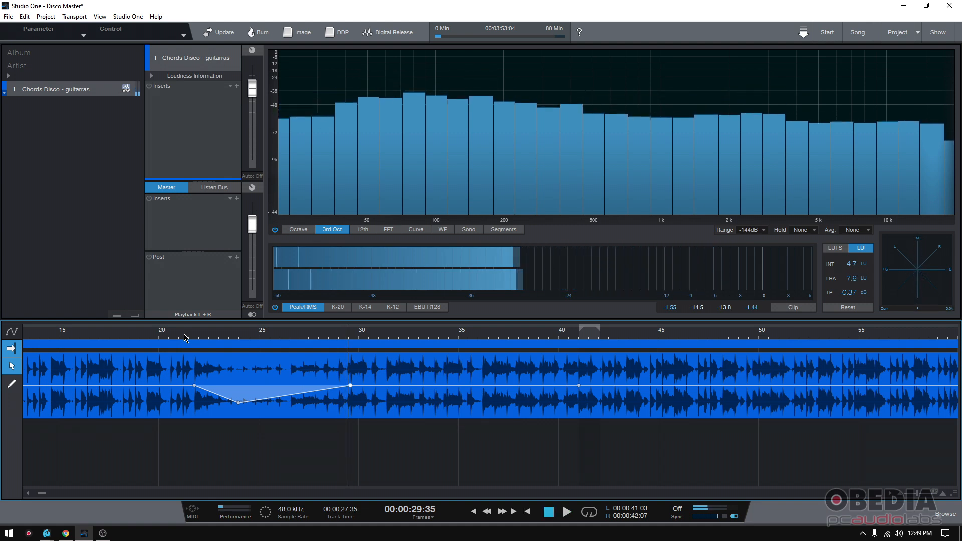
Step: Bend the falling and rising envelope segments on both sides of the 24-second point into smooth curves
left_click(216, 394)
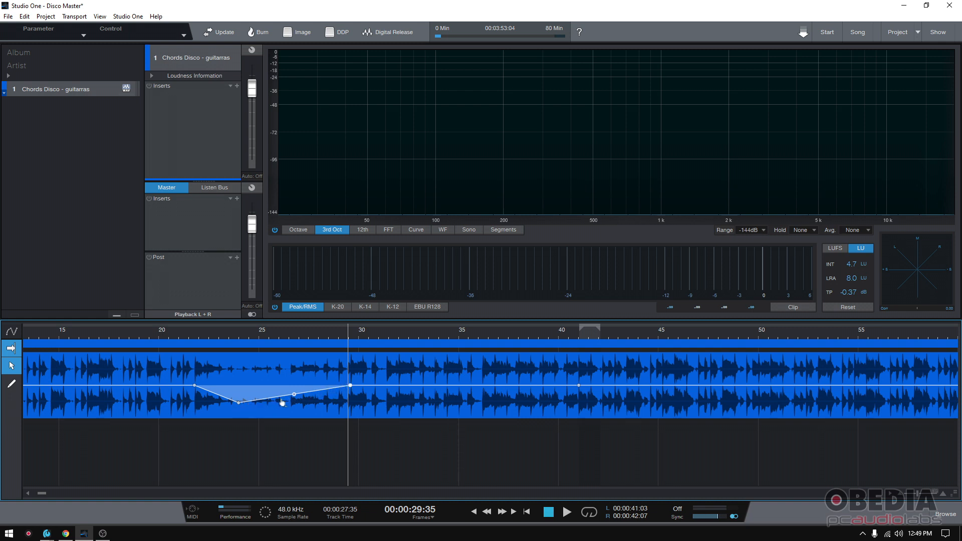
left_click_drag(295, 397, 287, 392)
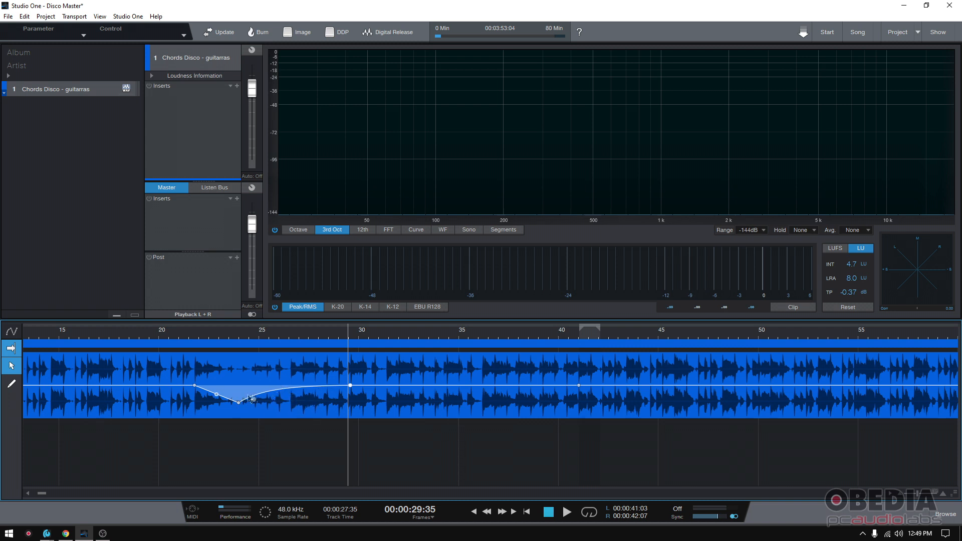
mouse_move(216, 396)
left_mouse_down()
mouse_move(228, 392)
mouse_move(220, 399)
left_mouse_up()
mouse_move(295, 392)
left_mouse_down()
mouse_move(322, 409)
mouse_move(312, 391)
left_mouse_up()
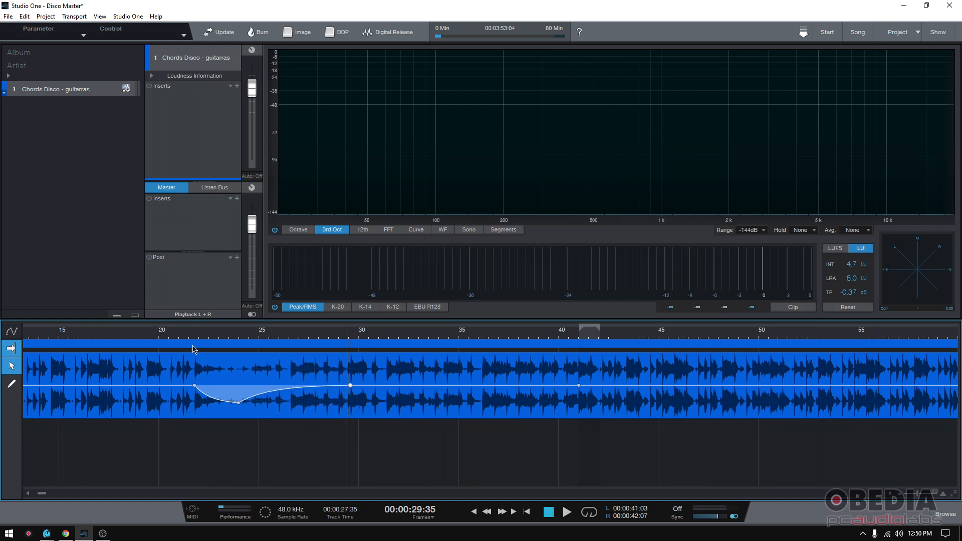
Step: Add an envelope point on the falling curve at about 22.6 seconds and audition the curved dip through about 29 seconds
left_click(172, 337)
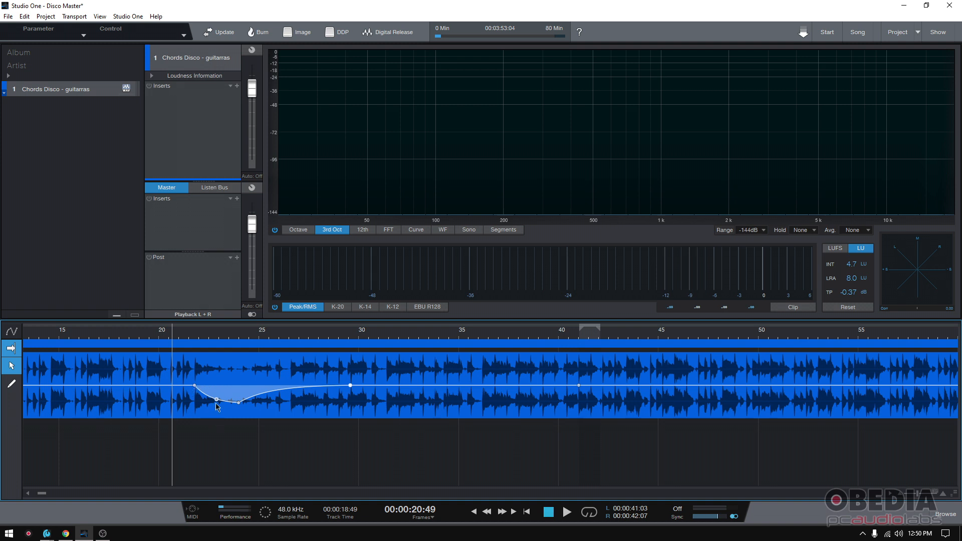
left_click_drag(217, 401, 211, 401)
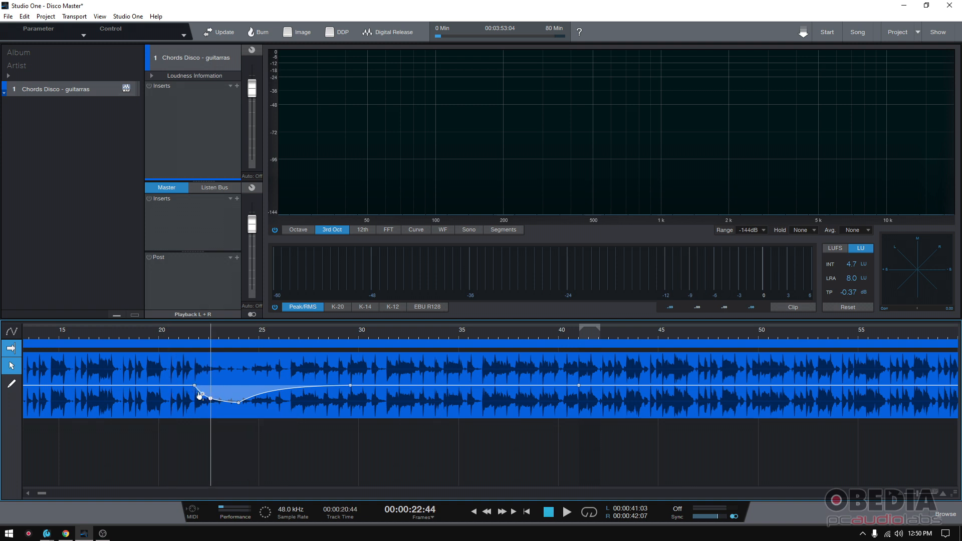
key("space")
left_click(161, 339)
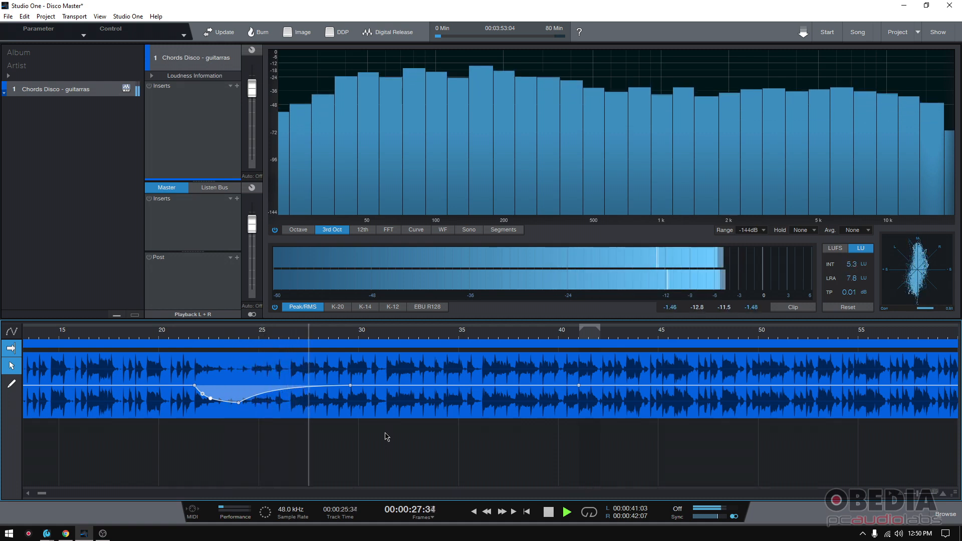
key("space")
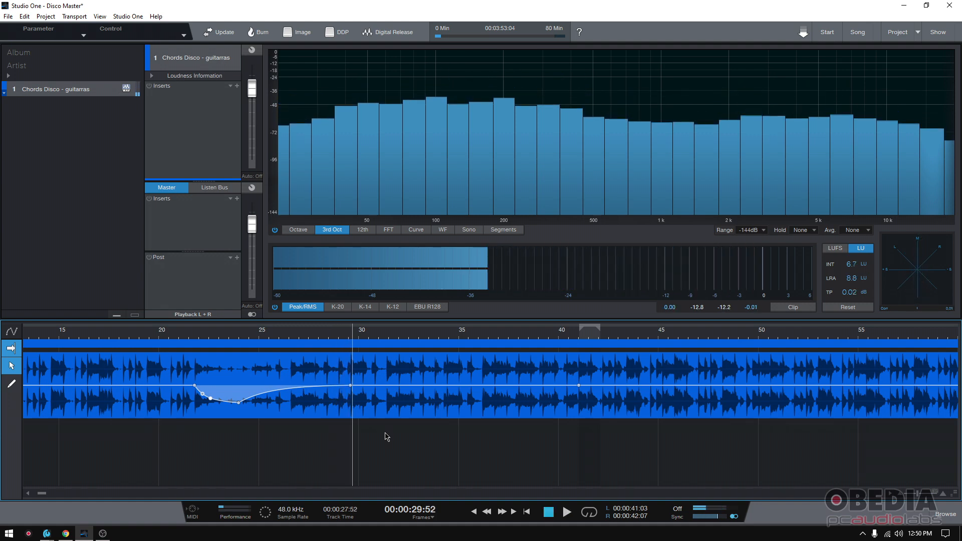